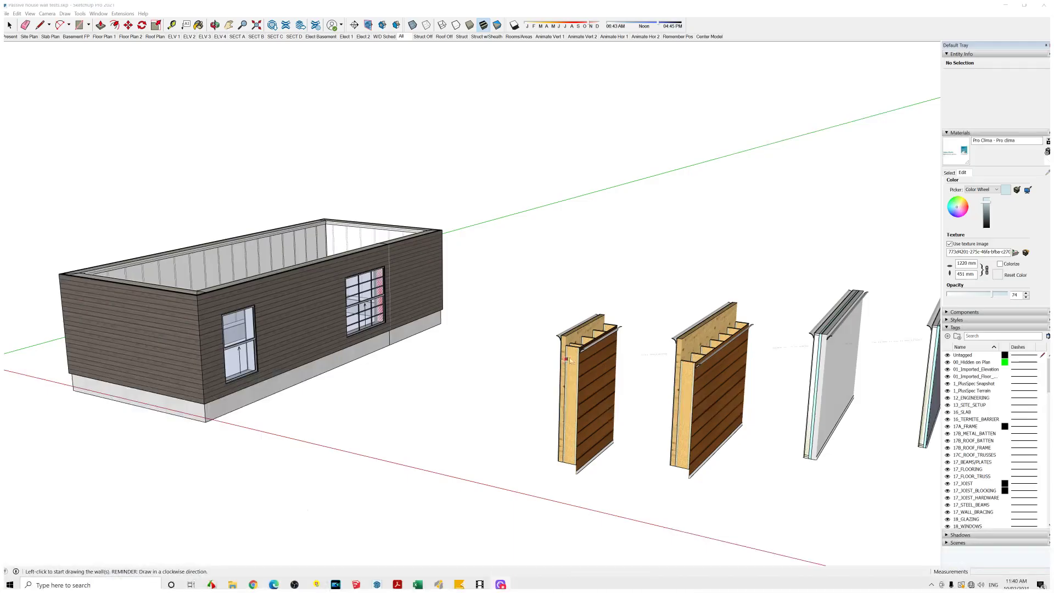
# Draw a straight external wall sample about 4.6 m long between the house and the first timber wall sample
pyautogui.scroll(4, 570, 360)
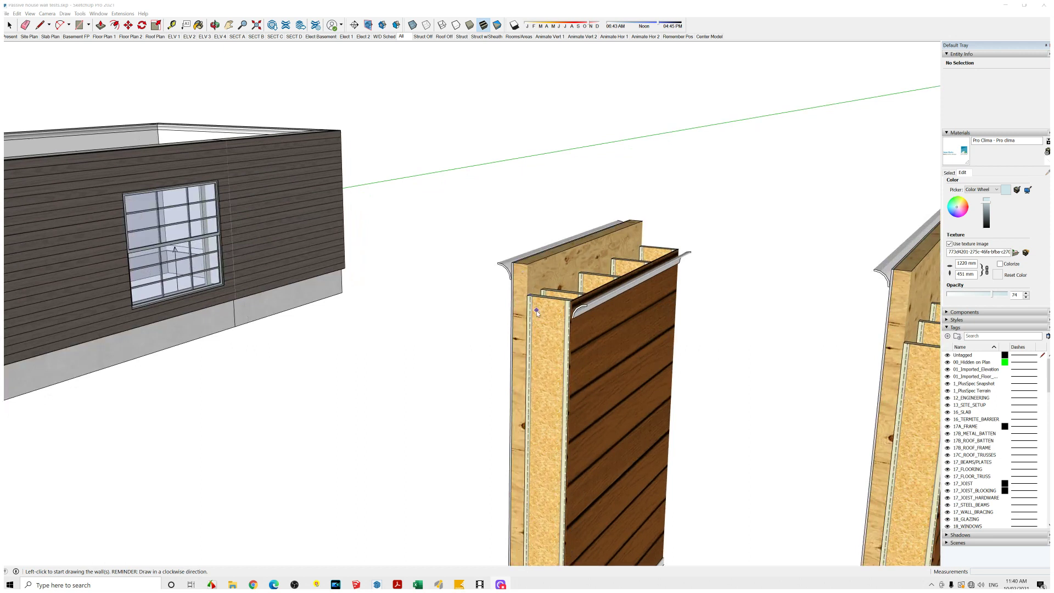
pyautogui.scroll(-2, 535, 315)
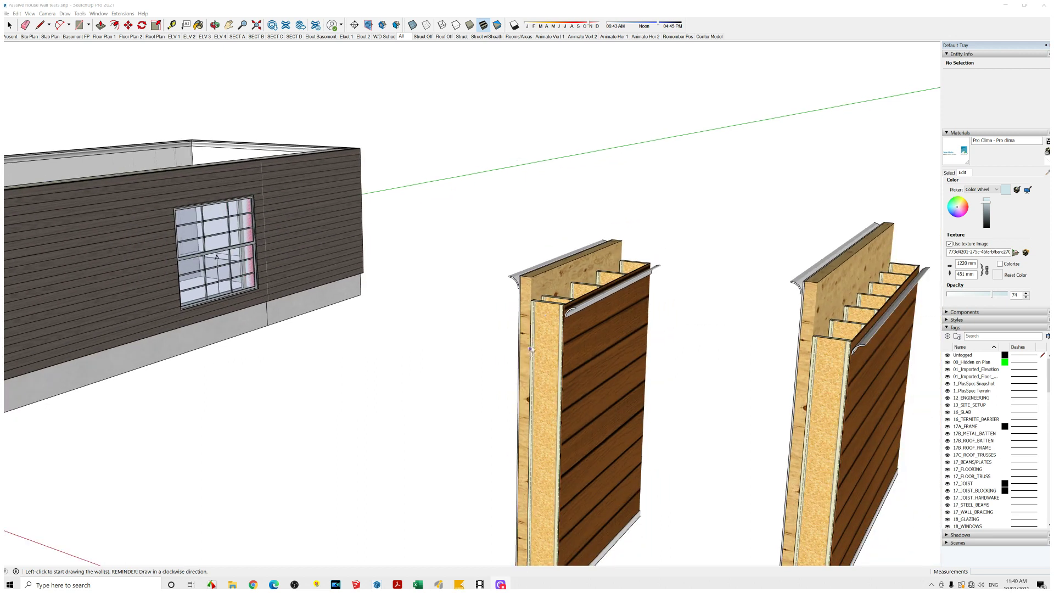
pyautogui.scroll(-2, 545, 373)
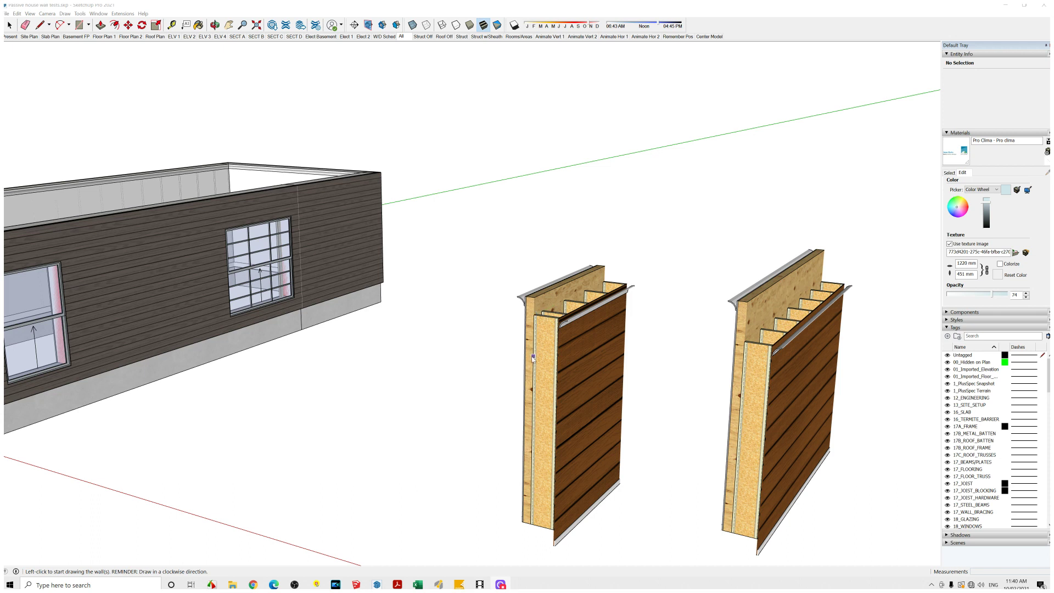
pyautogui.press('o')
pyautogui.moveTo(534, 355)
pyautogui.mouseDown()
pyautogui.moveTo(632, 228)
pyautogui.moveTo(511, 322)
pyautogui.mouseUp()
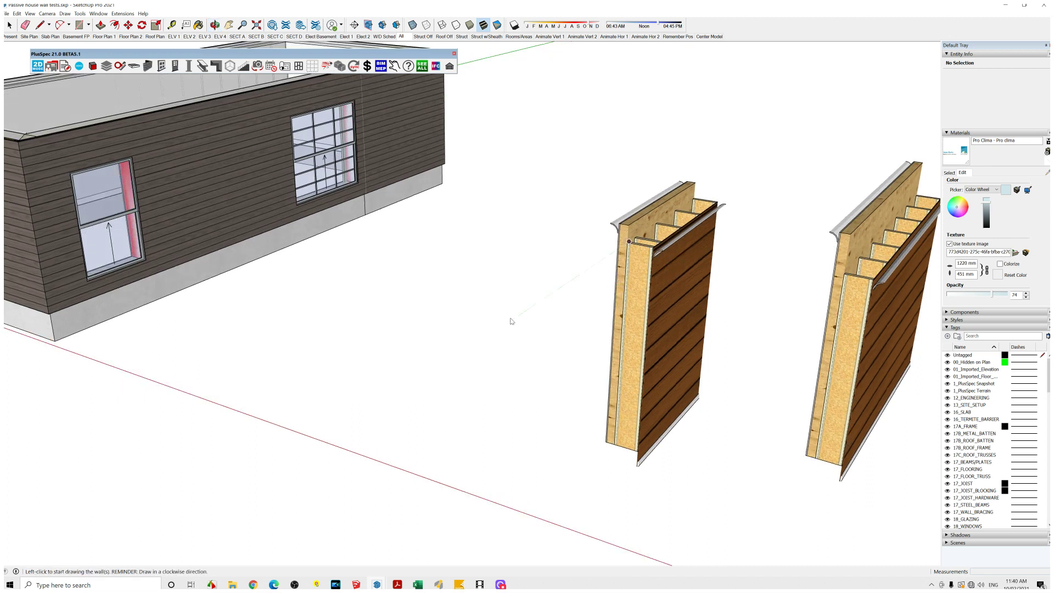
pyautogui.click(526, 295)
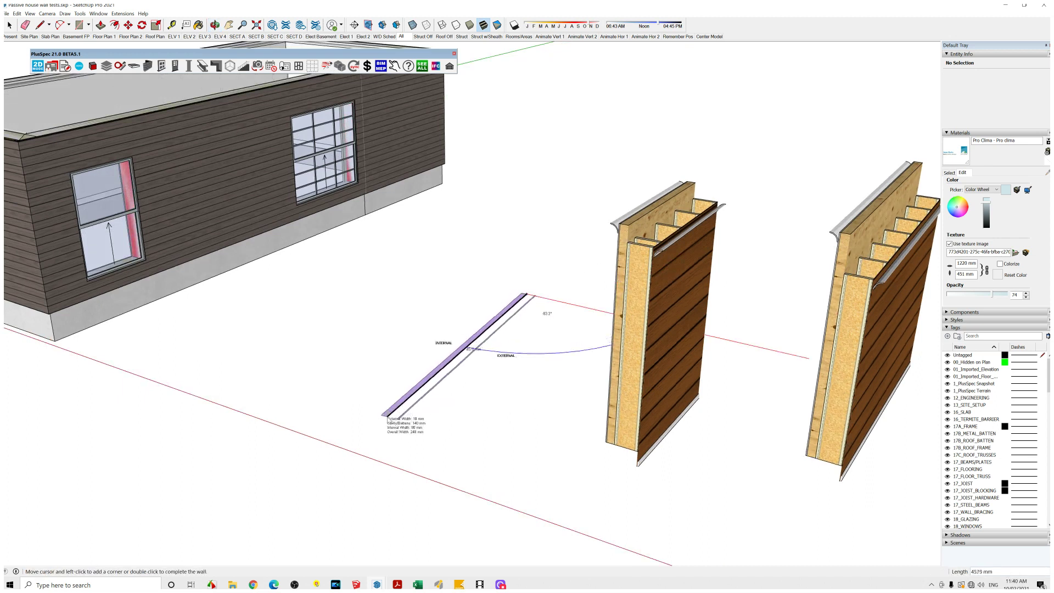
pyautogui.doubleClick(378, 395)
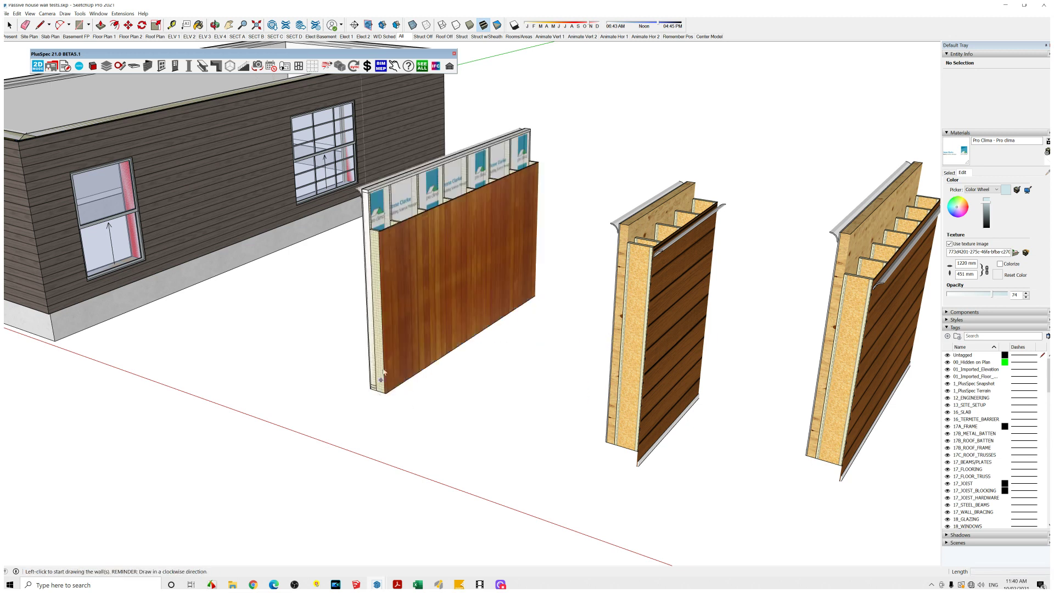
pyautogui.scroll(3, 383, 372)
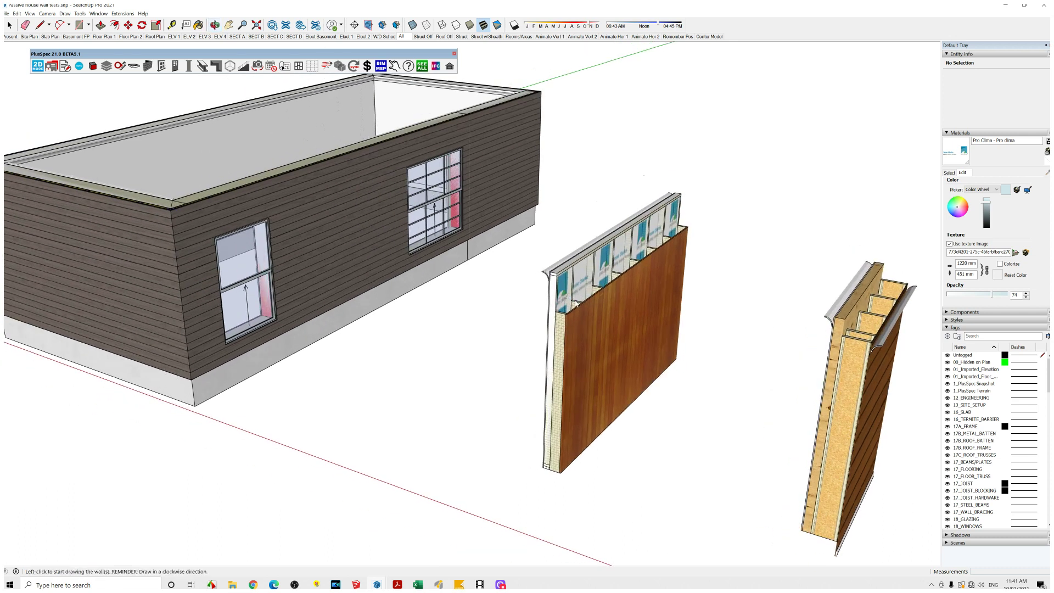
# Show the Struct scene and examine the house's wall framing around the window openings and corner
pyautogui.click(461, 36)
pyautogui.moveTo(328, 197); pyautogui.dragTo(411, 213)
pyautogui.scroll(5, 436, 197)
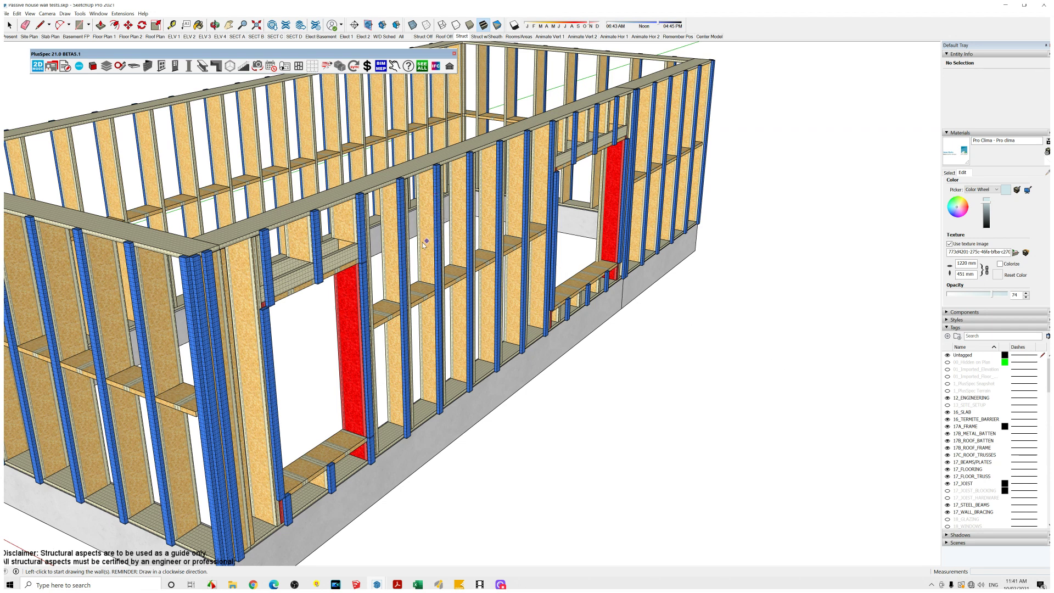
pyautogui.scroll(-2, 434, 247)
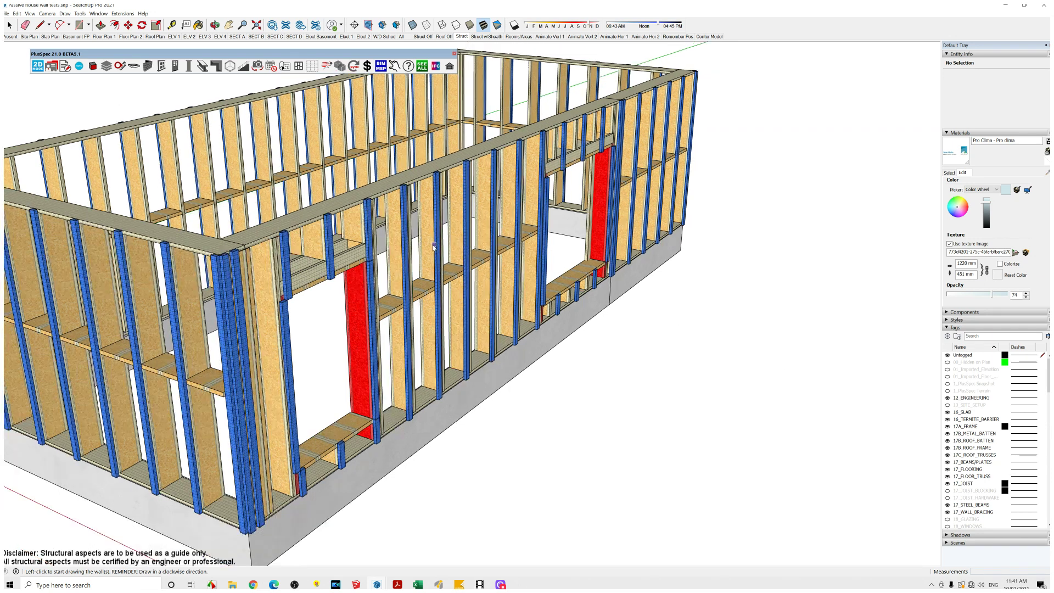
pyautogui.scroll(-3, 427, 248)
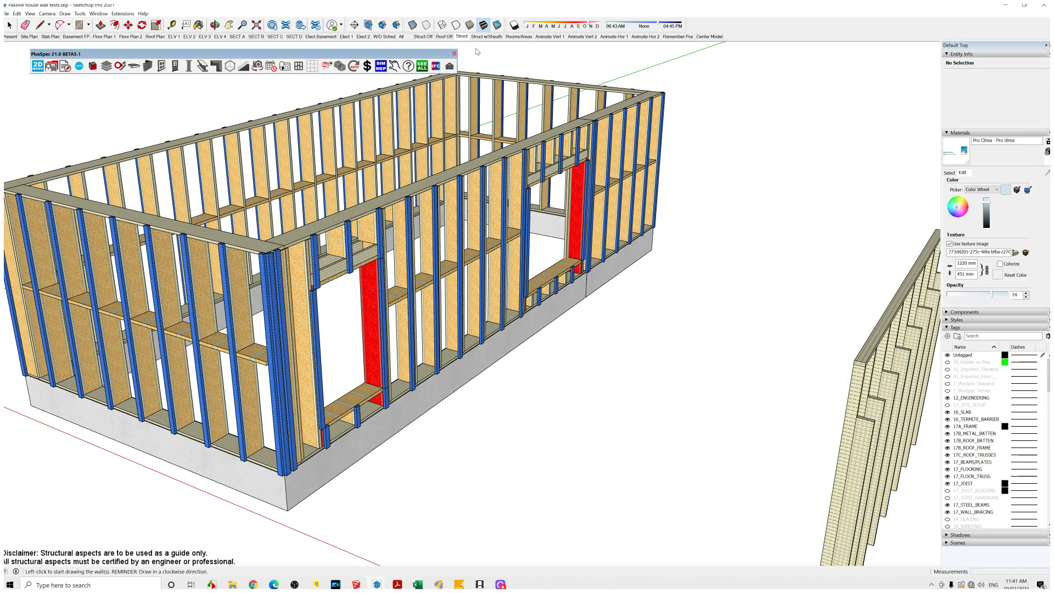
# Restore the All scene and examine the exposed layers of the timber, grey and corrugated wall samples
pyautogui.click(404, 37)
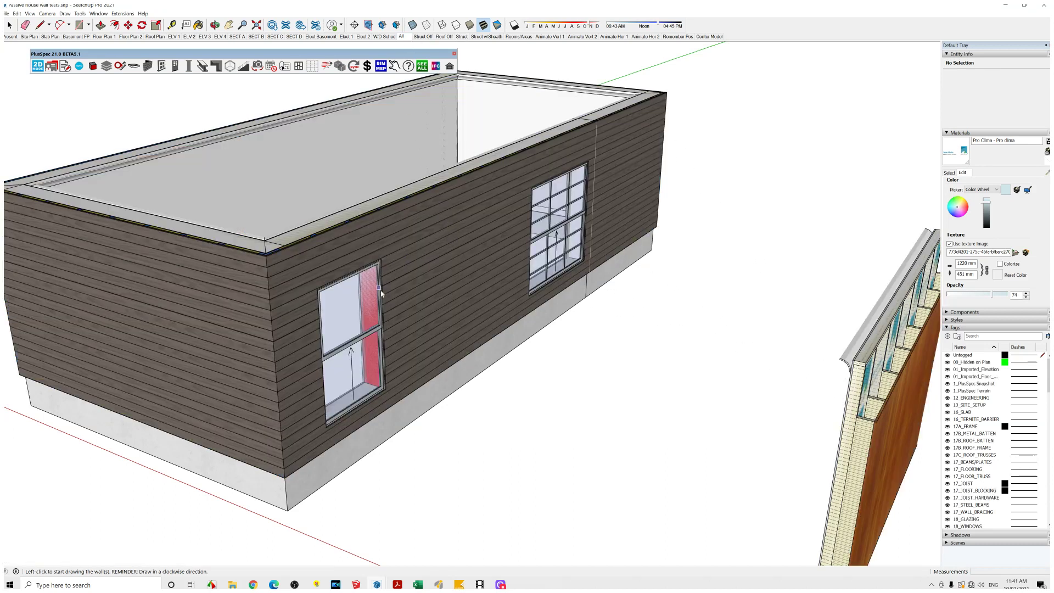
pyautogui.scroll(-3, 409, 279)
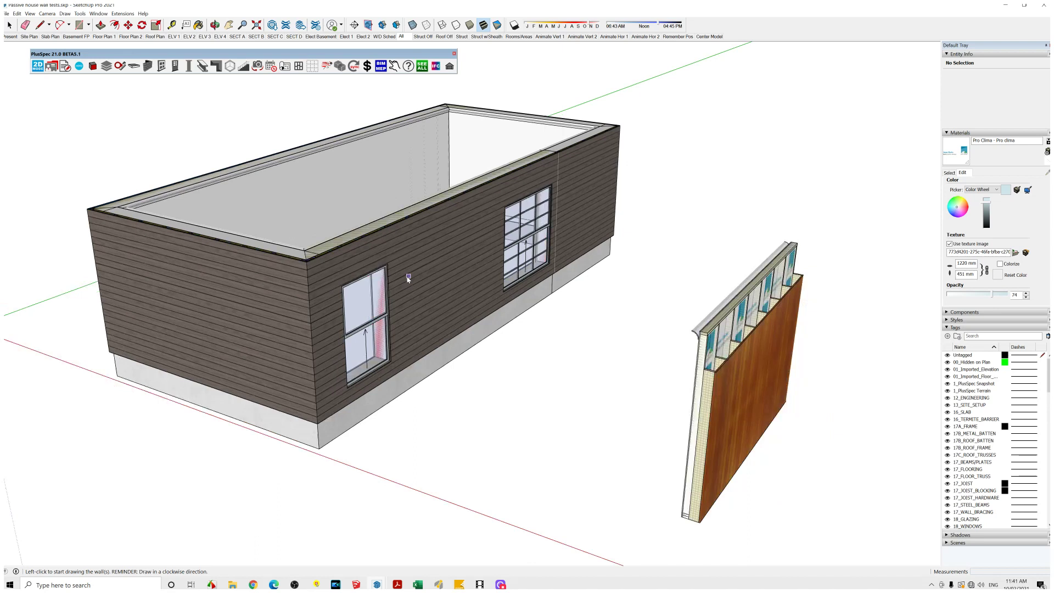
pyautogui.scroll(-2, 692, 351)
pyautogui.moveTo(708, 336); pyautogui.dragTo(497, 256)
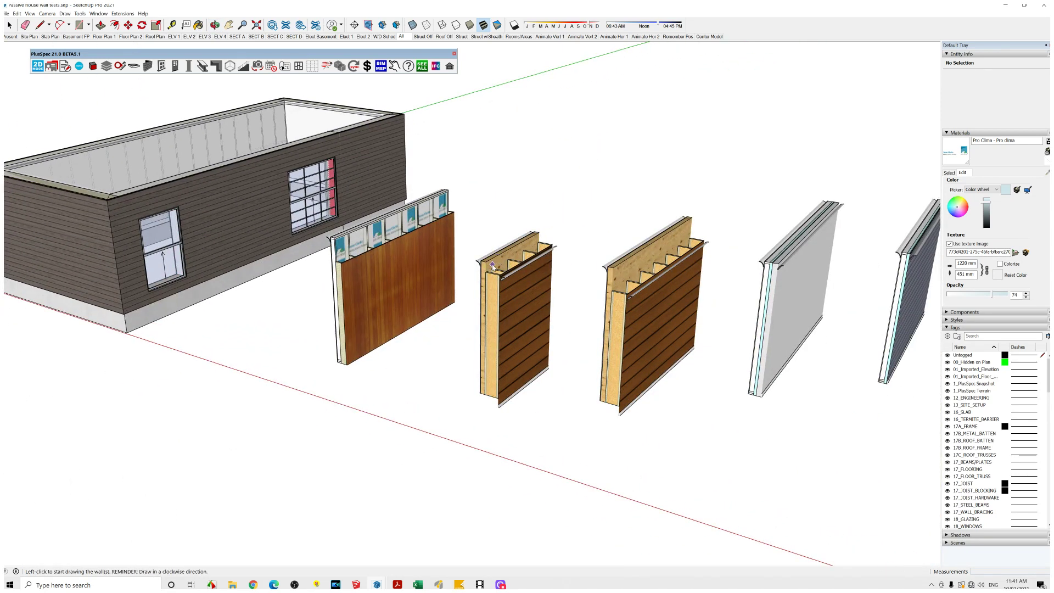
pyautogui.scroll(4, 498, 261)
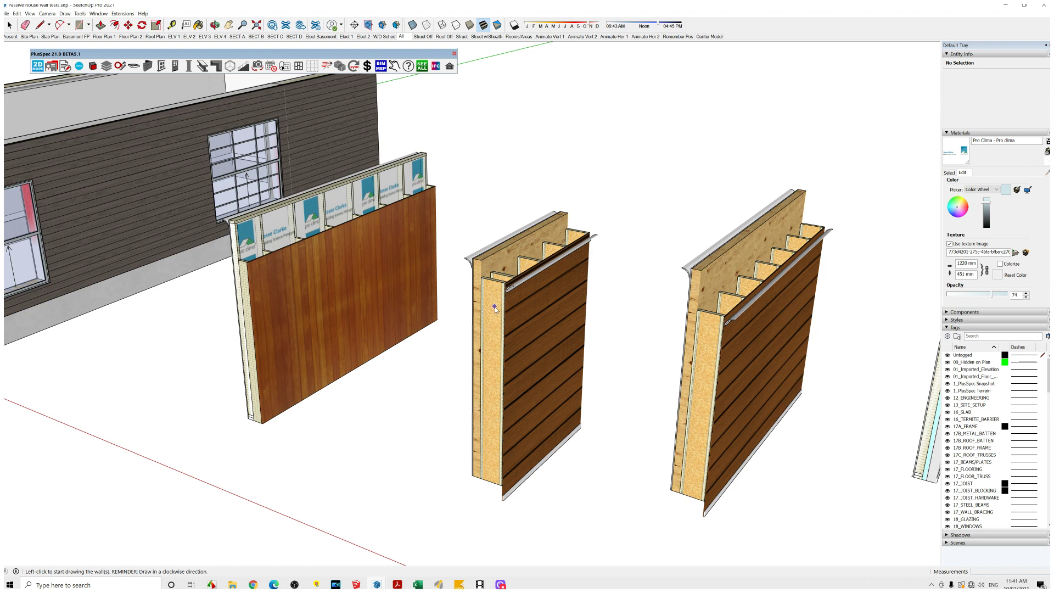
pyautogui.scroll(-3, 496, 308)
pyautogui.moveTo(495, 309); pyautogui.dragTo(439, 269)
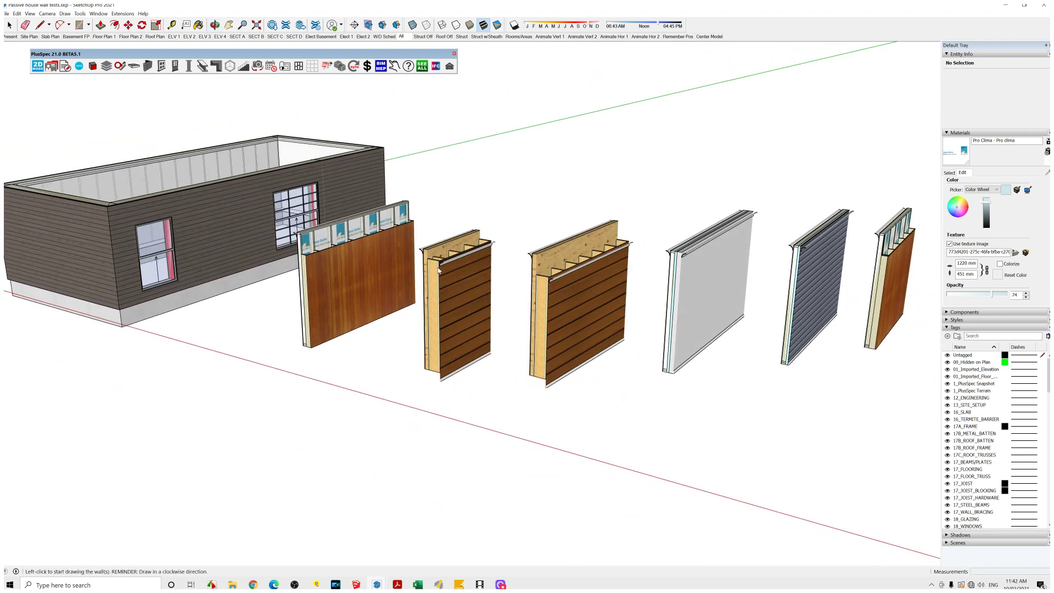
pyautogui.scroll(3, 710, 301)
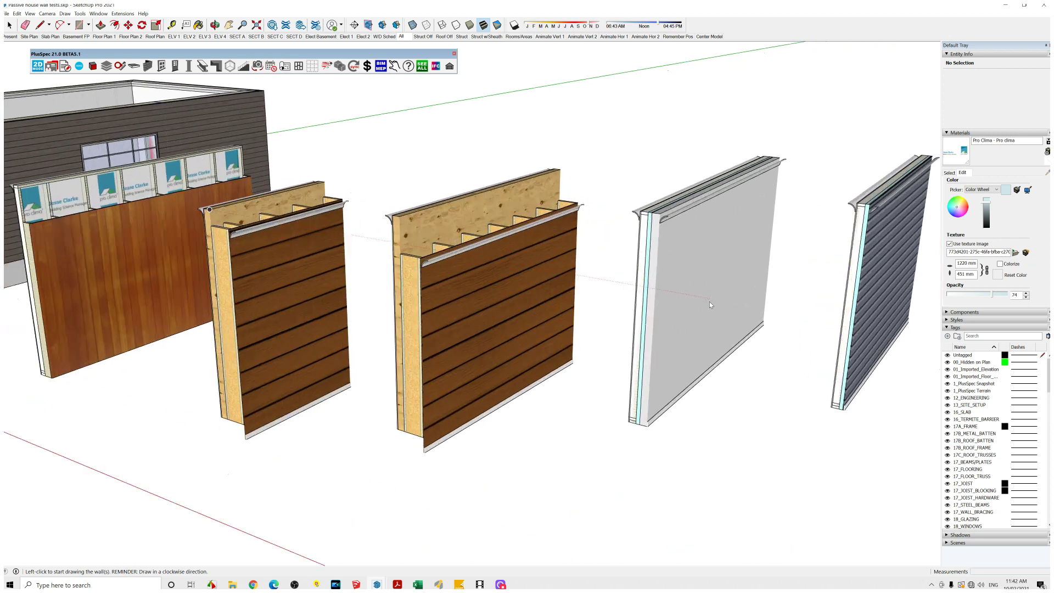
pyautogui.moveTo(710, 301); pyautogui.dragTo(588, 311)
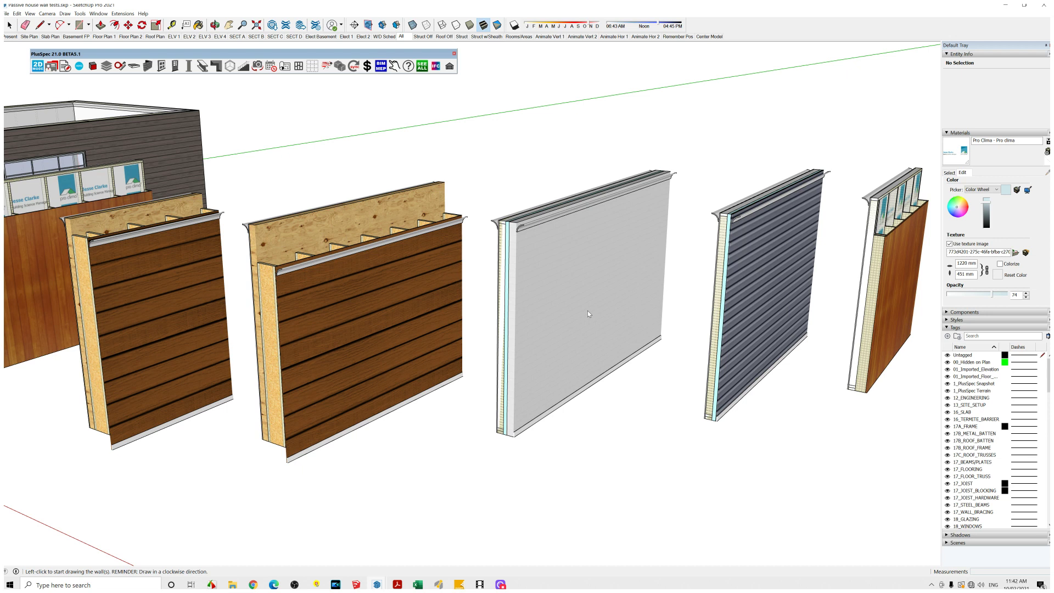
pyautogui.moveTo(574, 322); pyautogui.dragTo(598, 286)
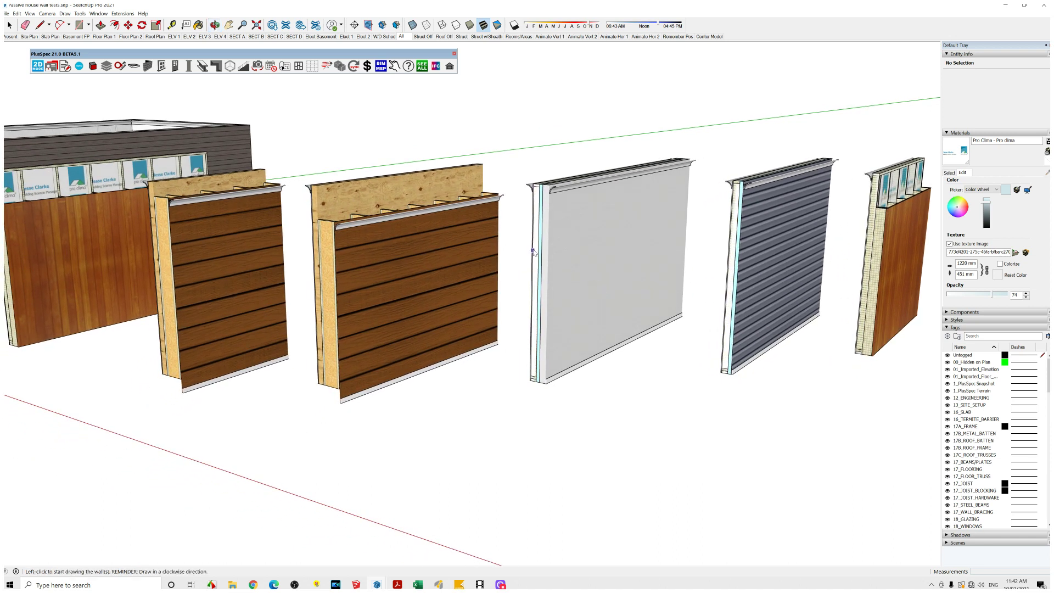
pyautogui.scroll(4, 533, 252)
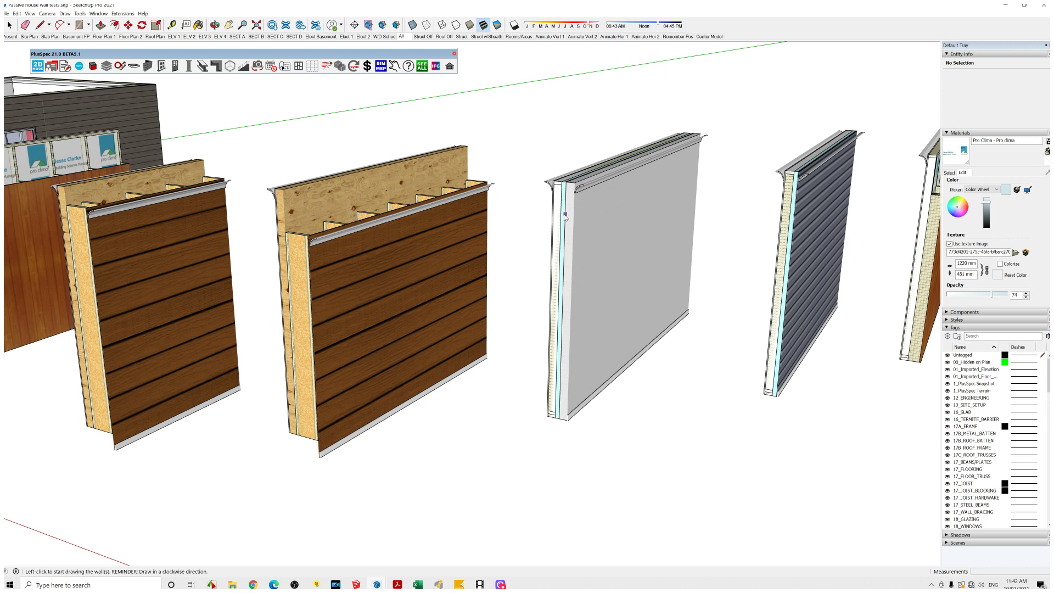
# Add a window near the middle of the light grey wall sample, setting its two vertical edge positions
pyautogui.press('space')
pyautogui.scroll(-2, 588, 278)
pyautogui.rightClick(587, 274)
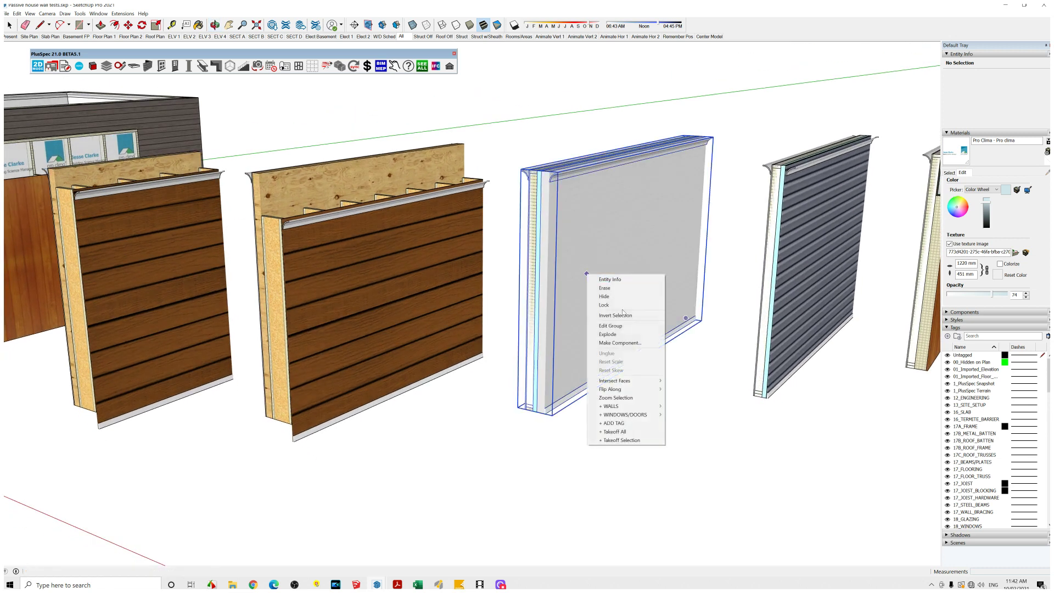
pyautogui.moveTo(623, 416)
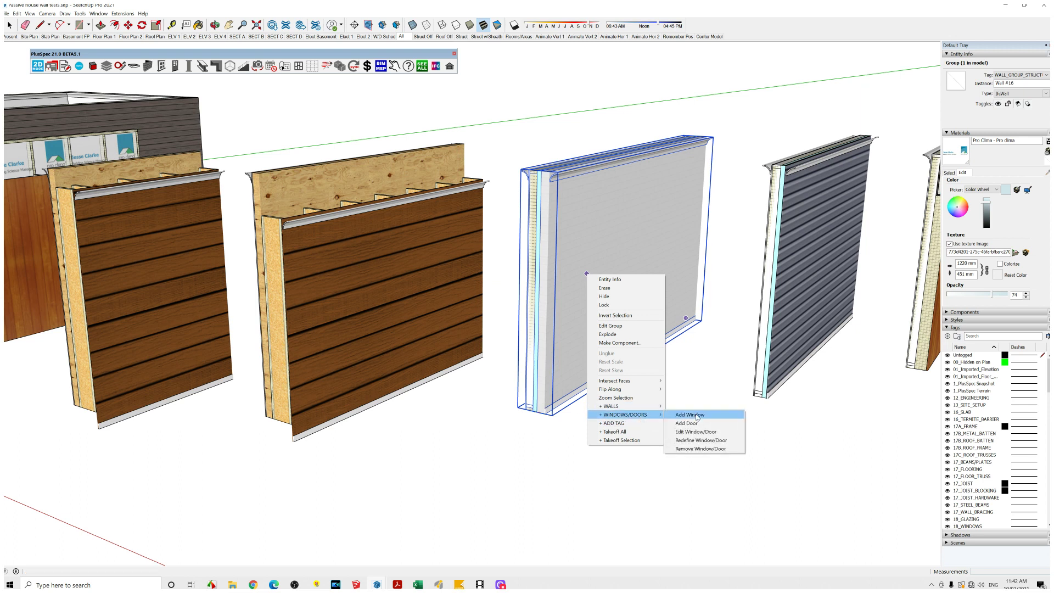
pyautogui.click(693, 415)
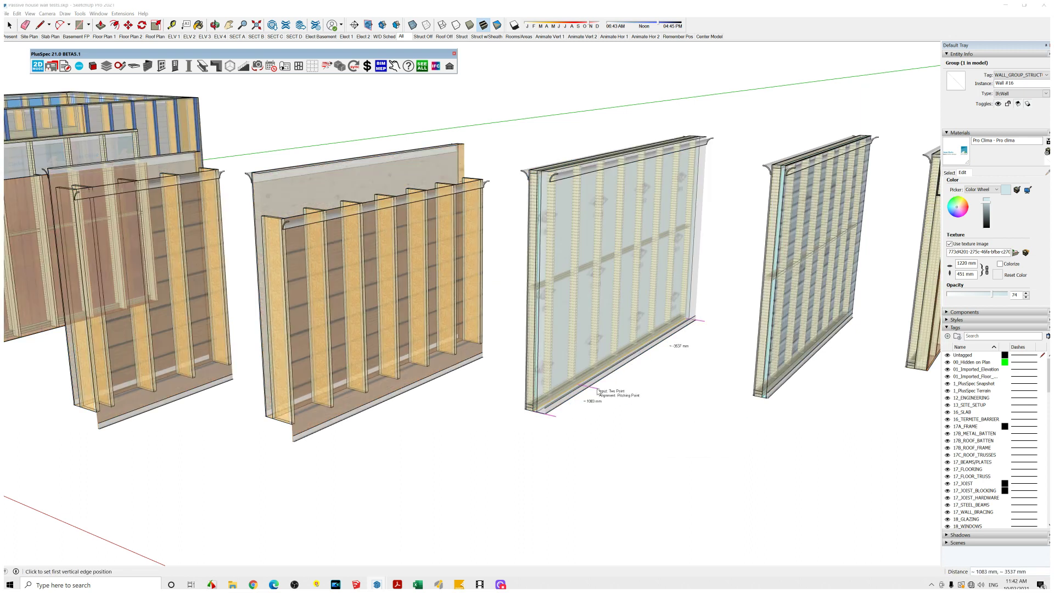
pyautogui.click(652, 348)
pyautogui.click(631, 390)
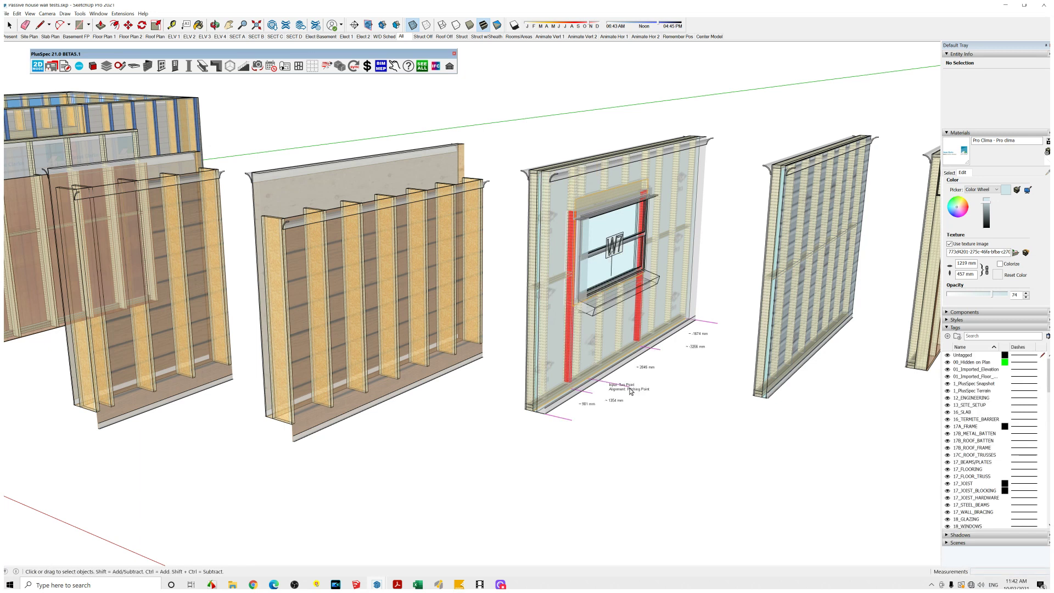
# Examine the window's reveal and sill in the grey wall, and compare the neighbouring wall samples
pyautogui.moveTo(641, 244); pyautogui.dragTo(526, 272)
pyautogui.scroll(5, 492, 326)
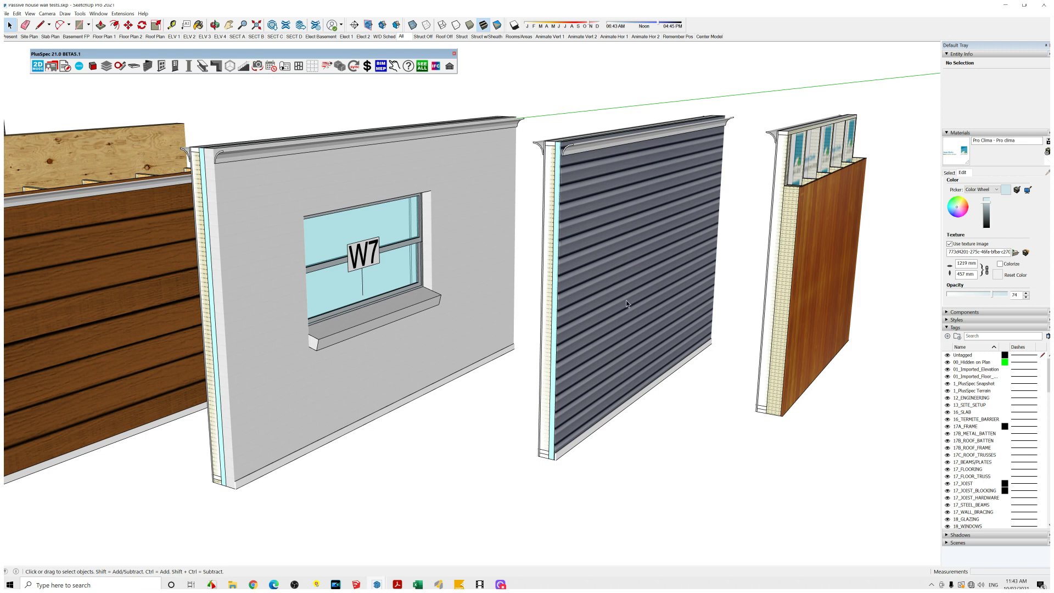
pyautogui.scroll(-2, 591, 300)
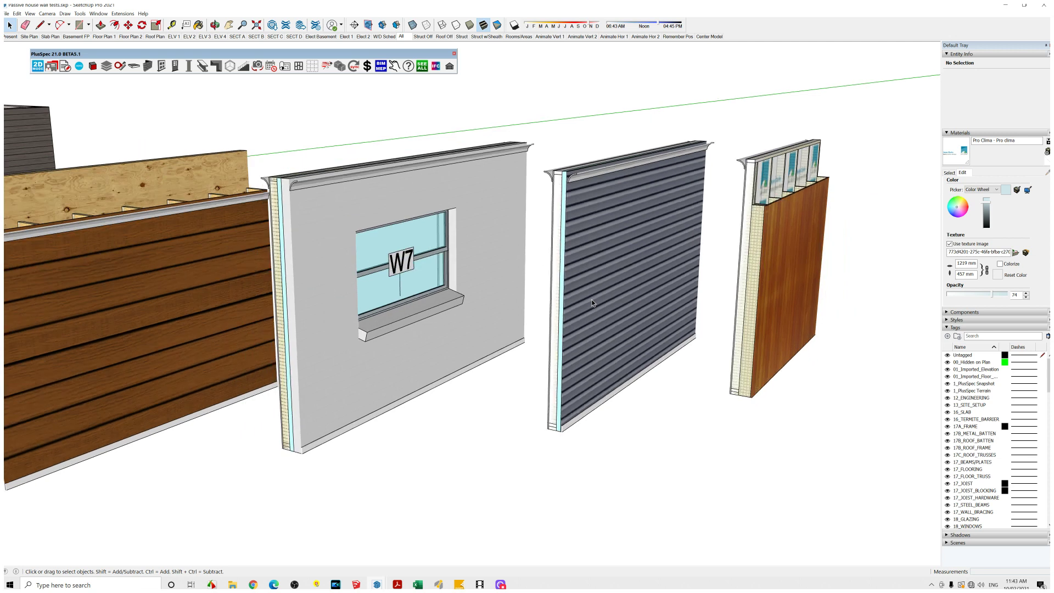
pyautogui.press('o')
pyautogui.moveTo(592, 299); pyautogui.dragTo(561, 298)
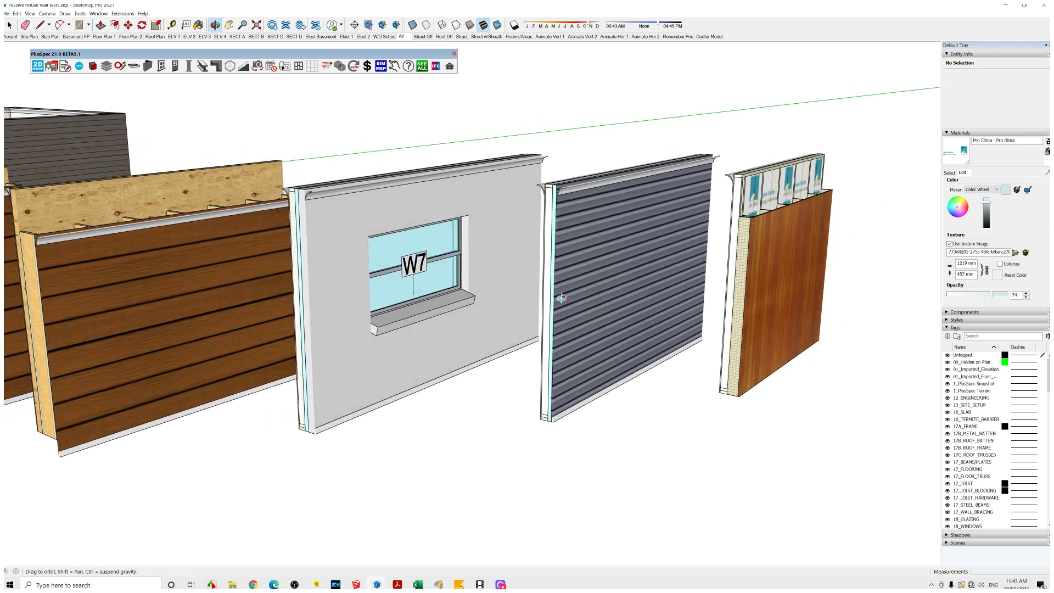
pyautogui.press('space')
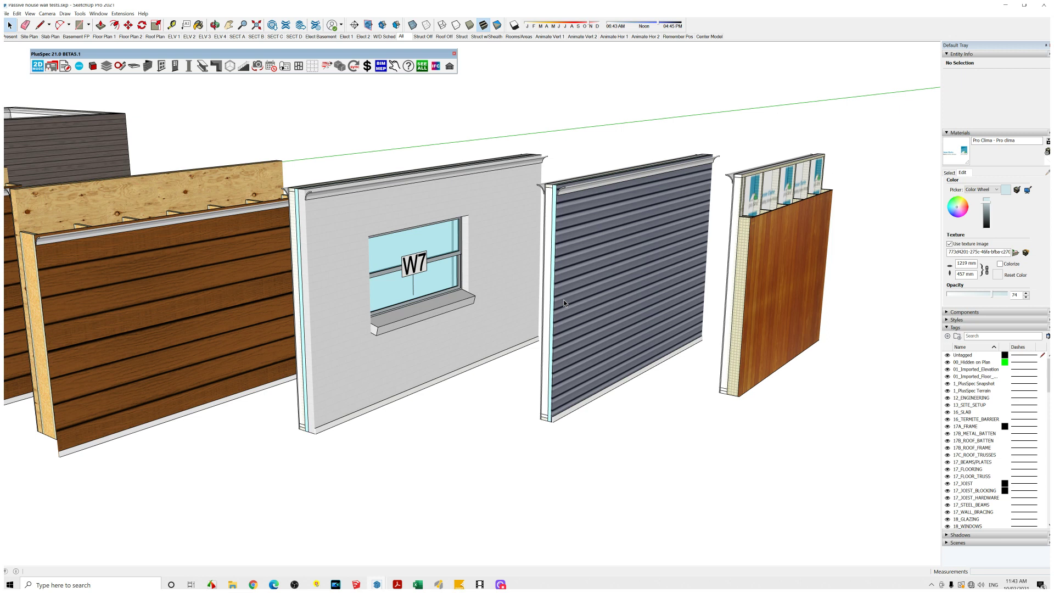
pyautogui.moveTo(564, 303); pyautogui.dragTo(347, 296)
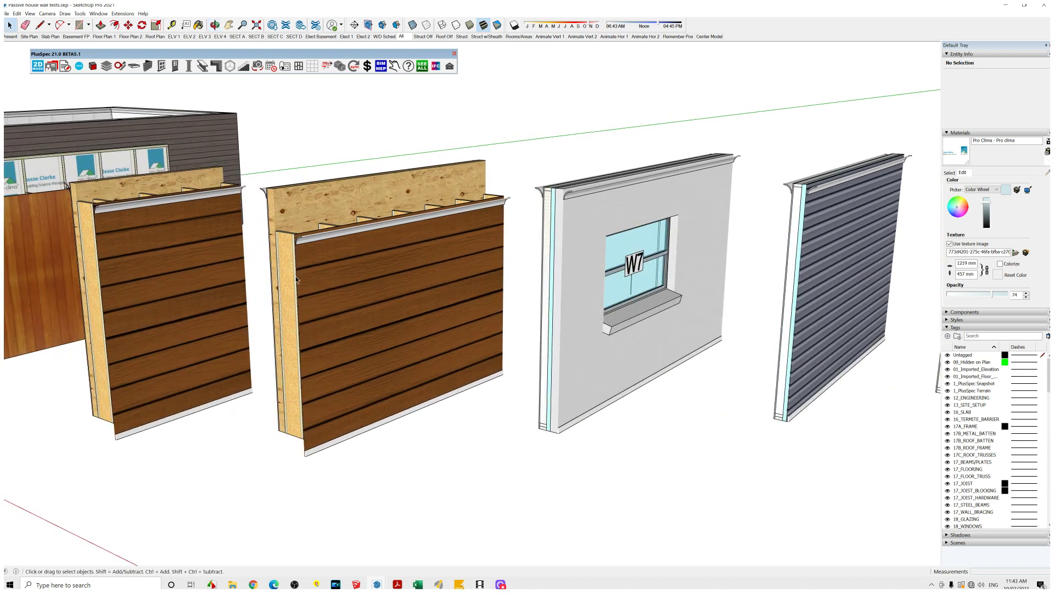
pyautogui.moveTo(285, 279); pyautogui.dragTo(408, 254)
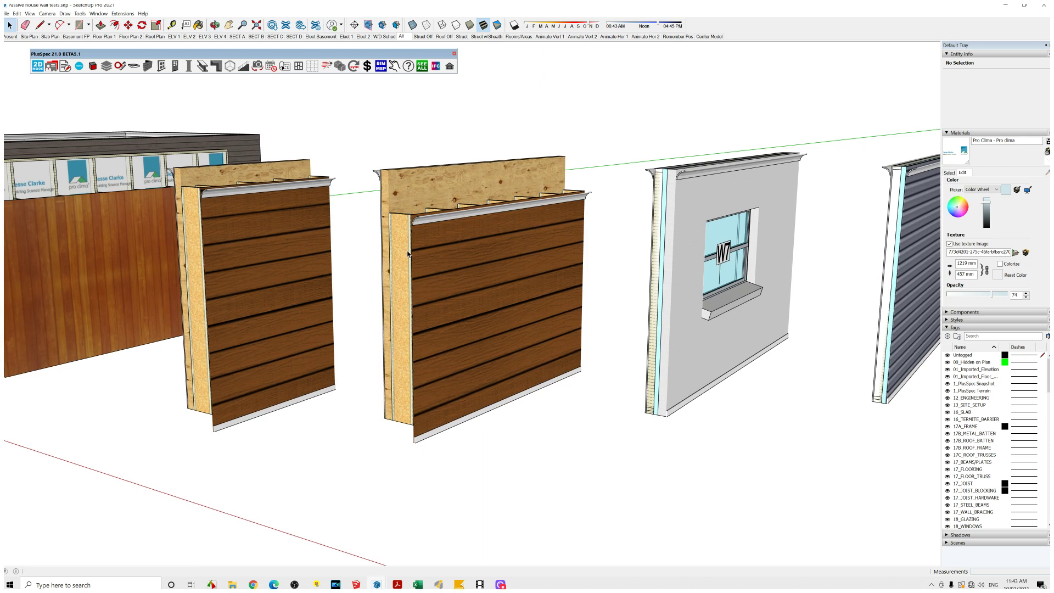
pyautogui.scroll(-5, 408, 254)
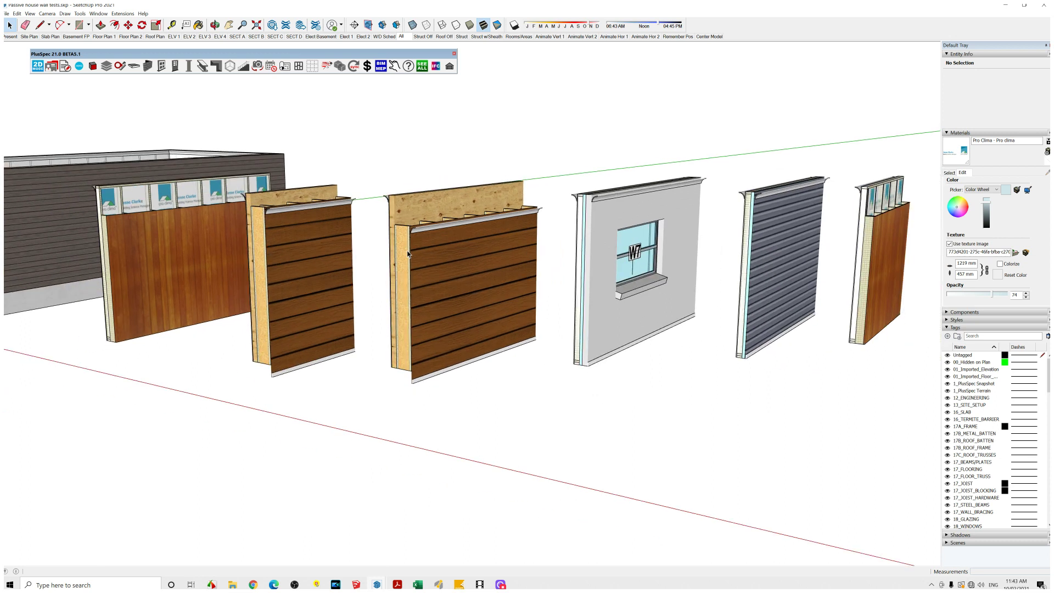
pyautogui.moveTo(408, 253); pyautogui.dragTo(541, 260)
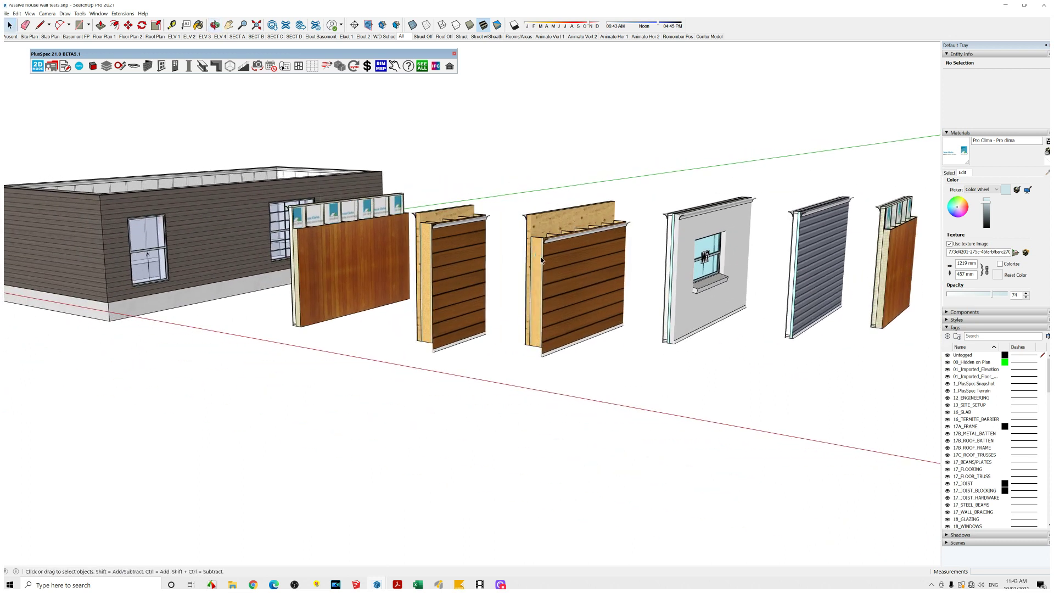